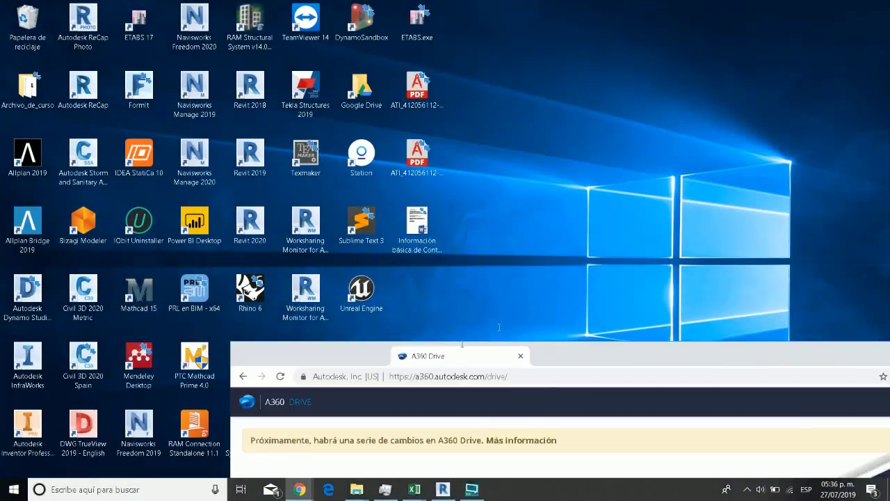
Maximize the browser window and look over the A360 Drive landing page, including its Store, Share and Access sections
drag(499, 327, 396, 4)
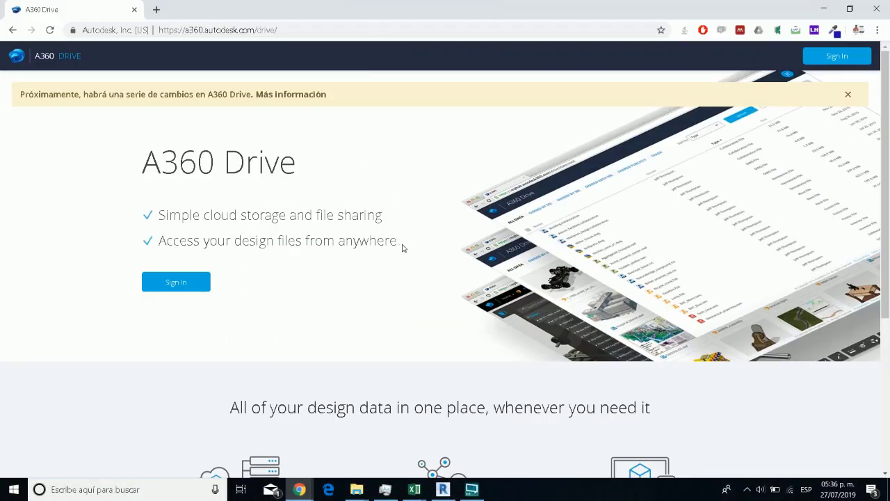
scroll(404, 249, down, 5)
scroll(524, 59, up, 5)
scroll(255, 344, down, 5)
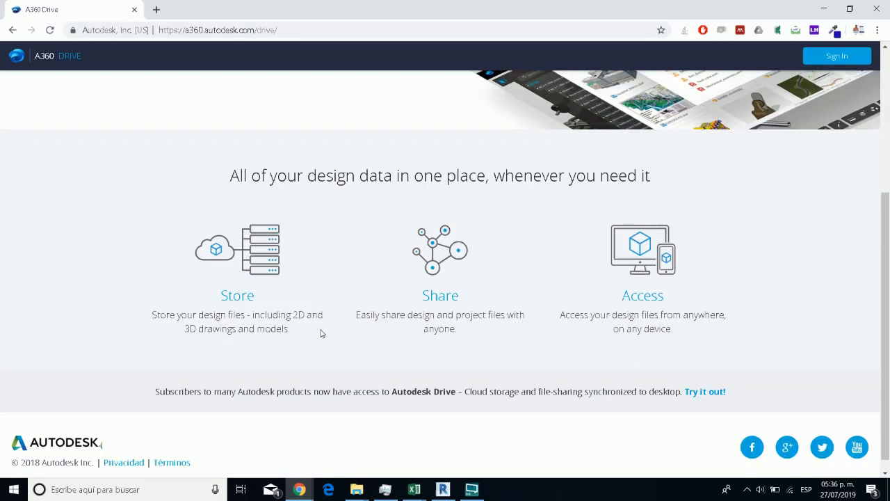
scroll(167, 361, up, 5)
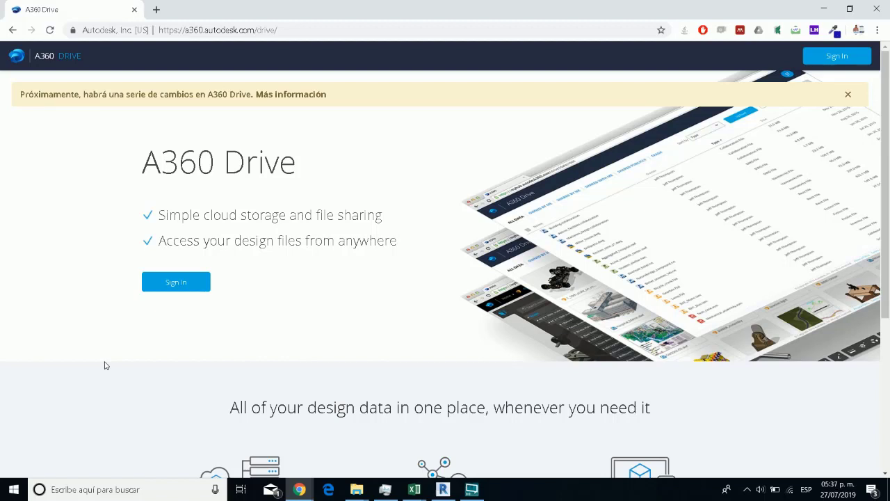
scroll(371, 313, down, 4)
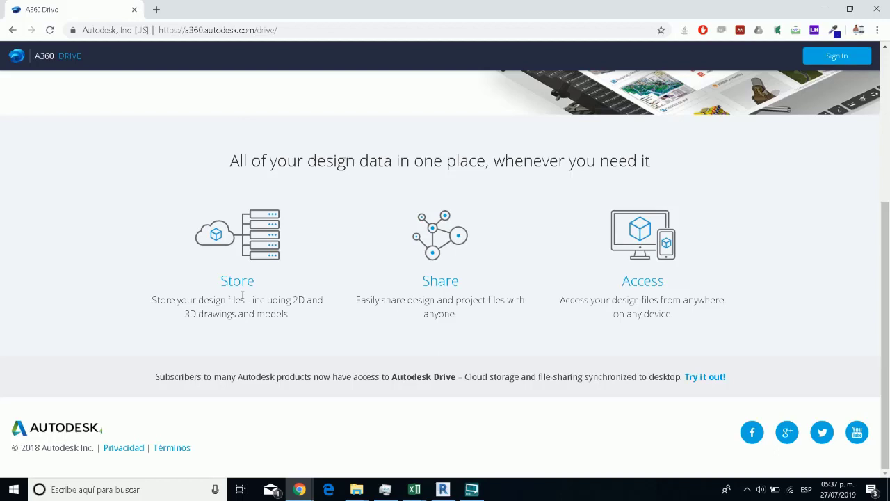
scroll(243, 297, up, 4)
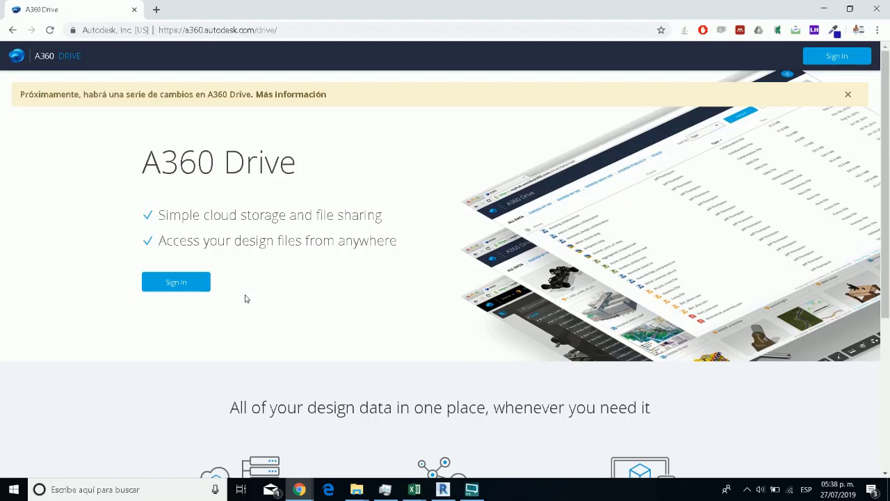
Read the "Más información" notice about the upcoming A360 Drive changes and return to the landing page
click(281, 96)
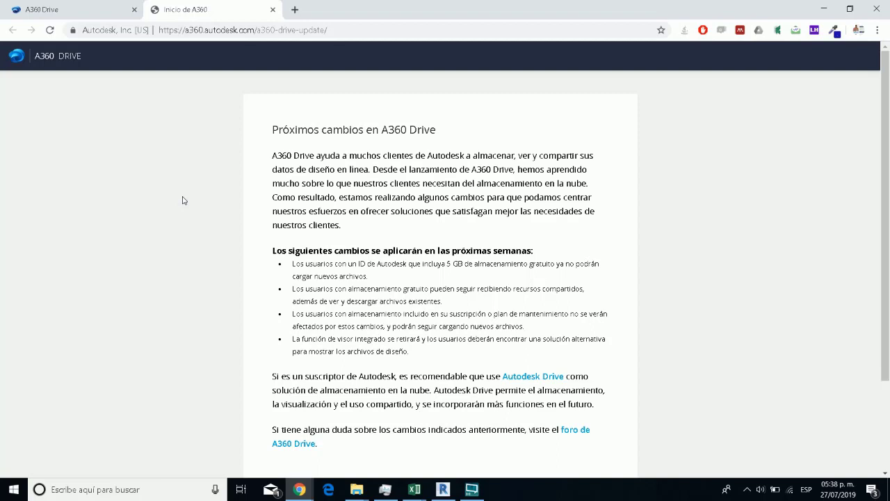
scroll(183, 200, down, 1)
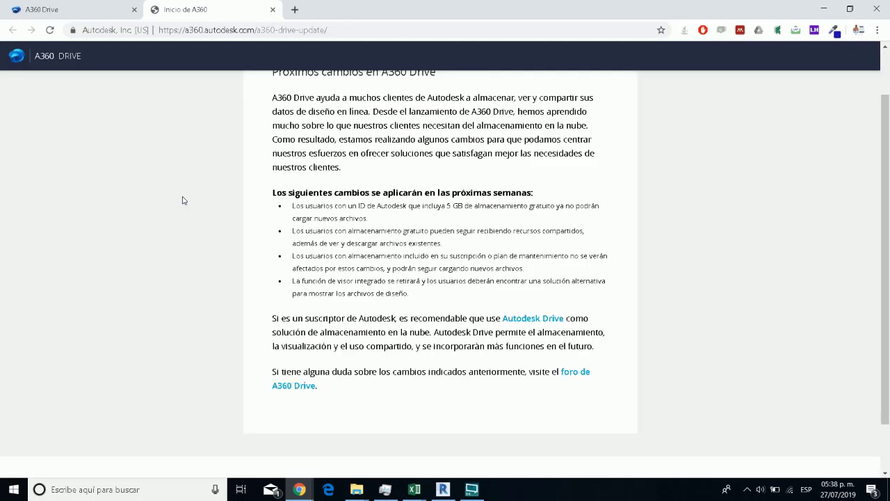
scroll(183, 200, up, 1)
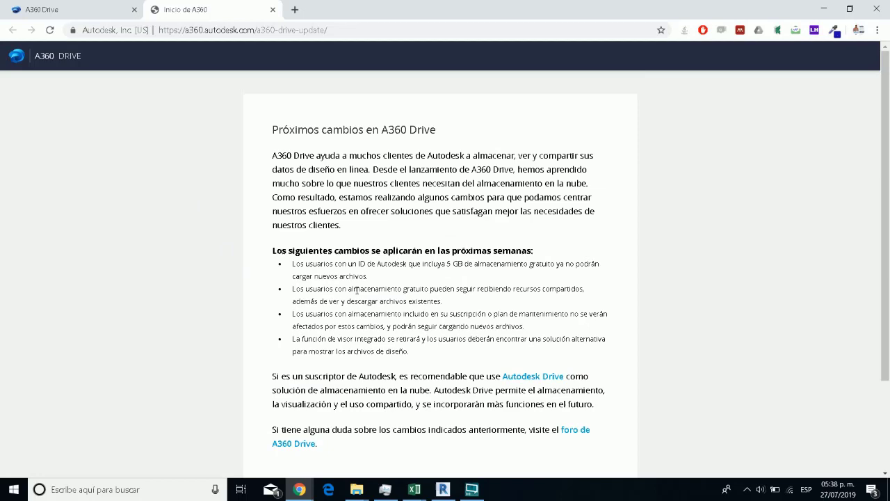
click(104, 9)
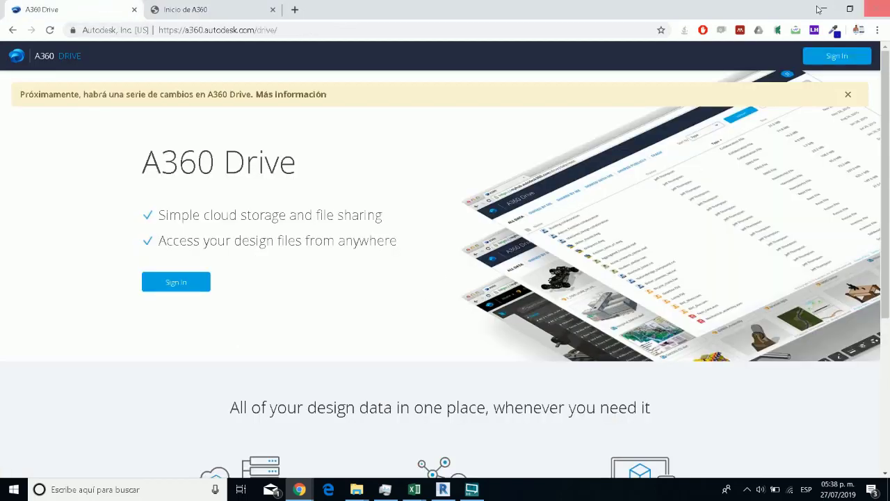
Sign in to A360 Drive and look through the stored folders and files
click(848, 57)
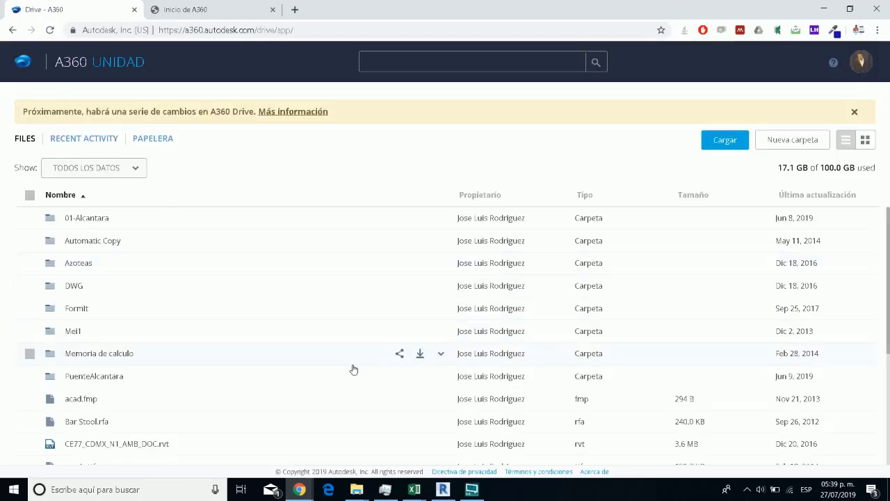
scroll(313, 358, down, 3)
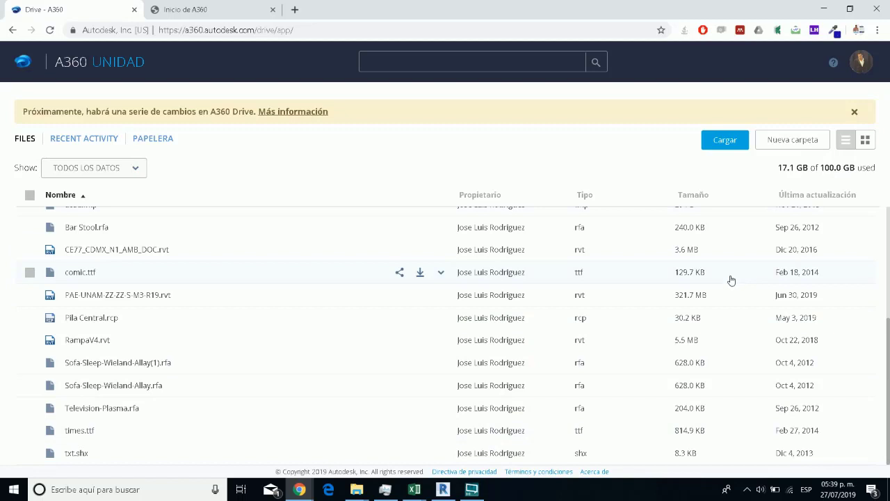
scroll(626, 327, up, 3)
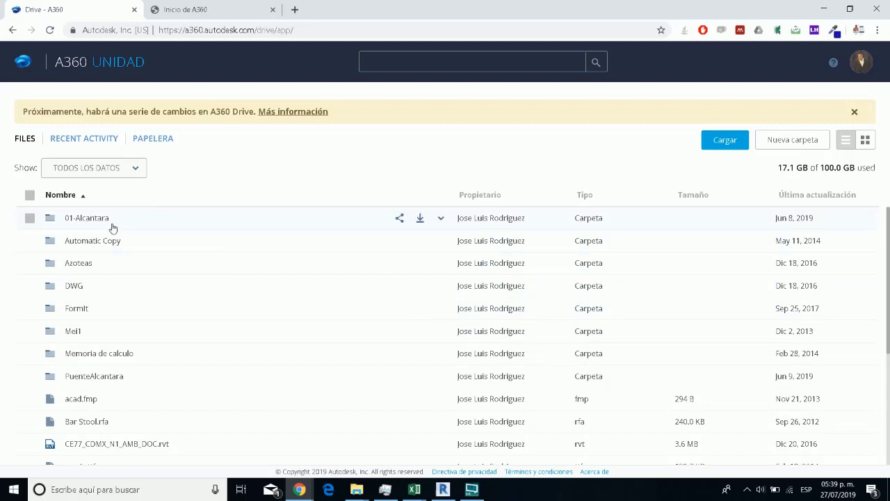
View the contents of the 01-Alcantara folder and return to the root file list
click(84, 218)
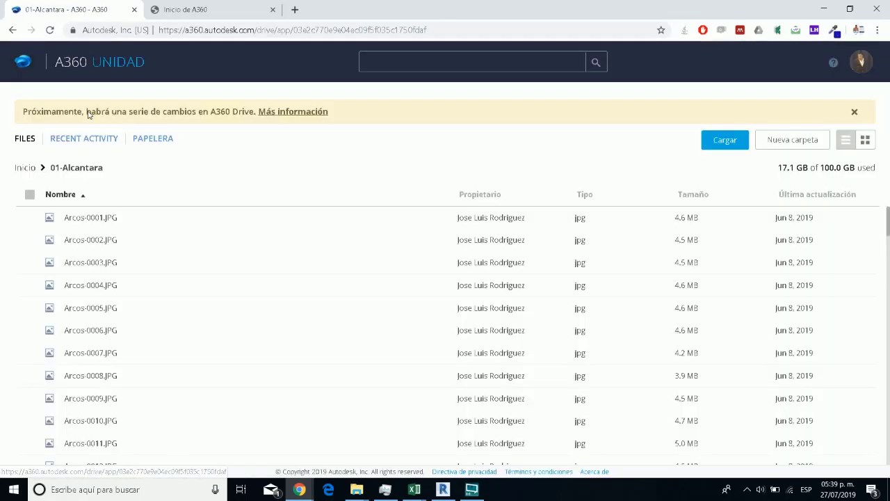
click(27, 169)
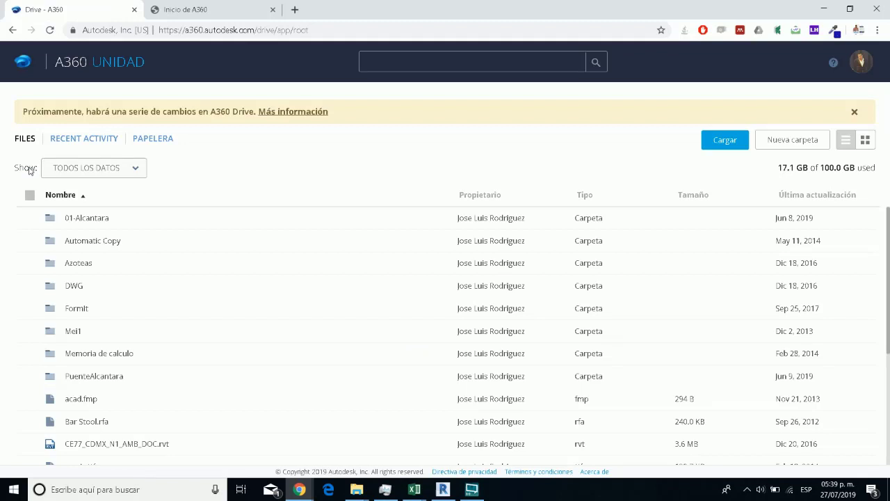
Open the PAE-UNAM-ZZ-ZZ-S-M3-R19.rvt model in the viewer and display its F-19Mayo 2019 3D view
scroll(82, 259, down, 3)
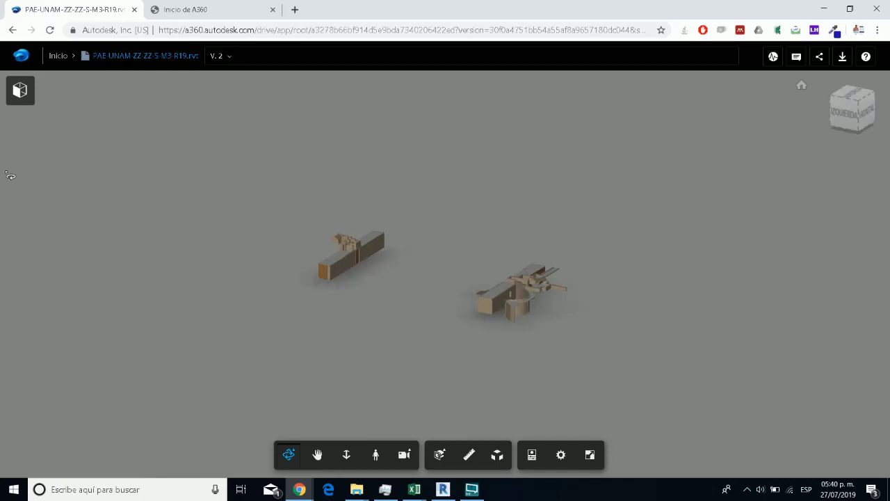
click(20, 90)
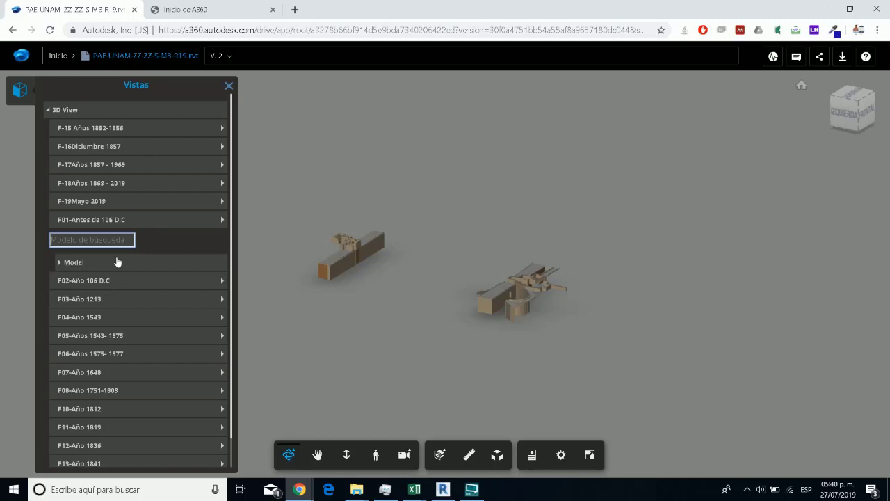
scroll(118, 397, down, 1)
scroll(115, 137, up, 1)
click(89, 202)
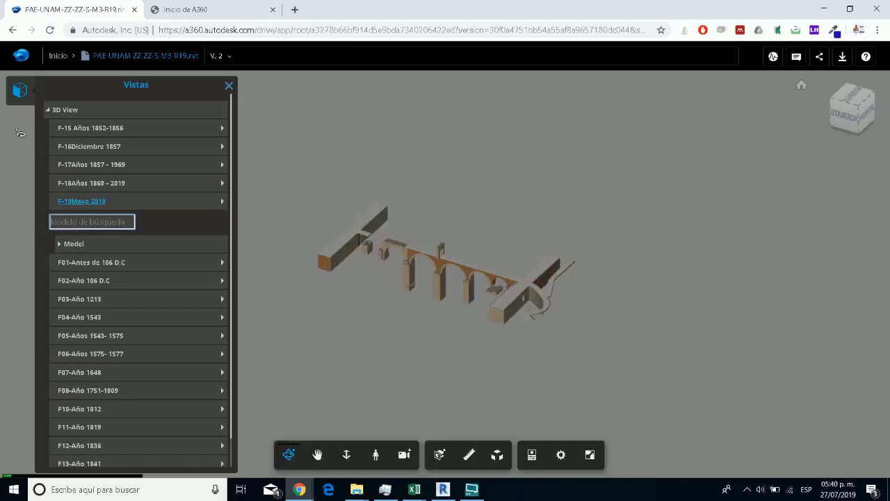
click(230, 87)
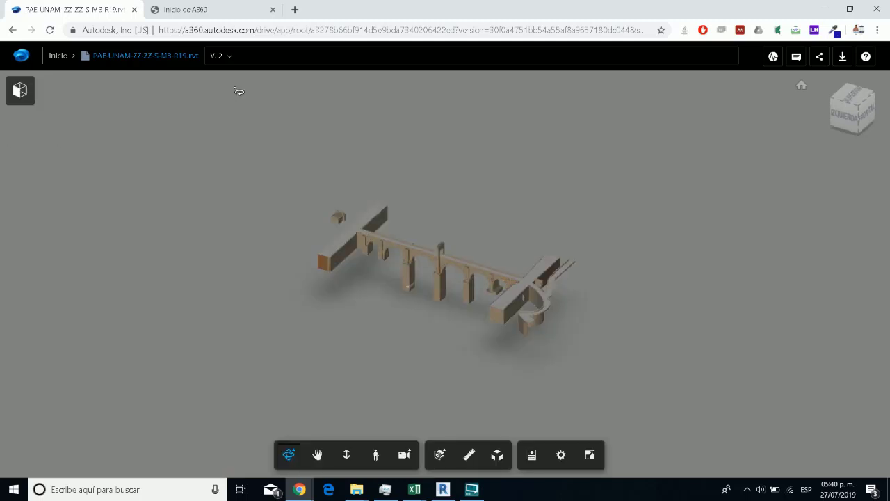
Examine the bridge and its central gate tower up close and orbit the model slightly
scroll(451, 257, up, 5)
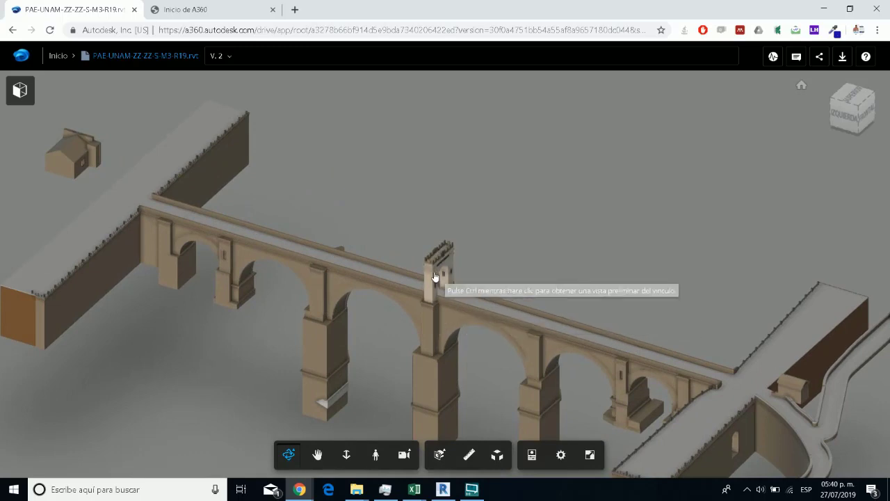
scroll(436, 277, up, 2)
scroll(436, 277, down, 3)
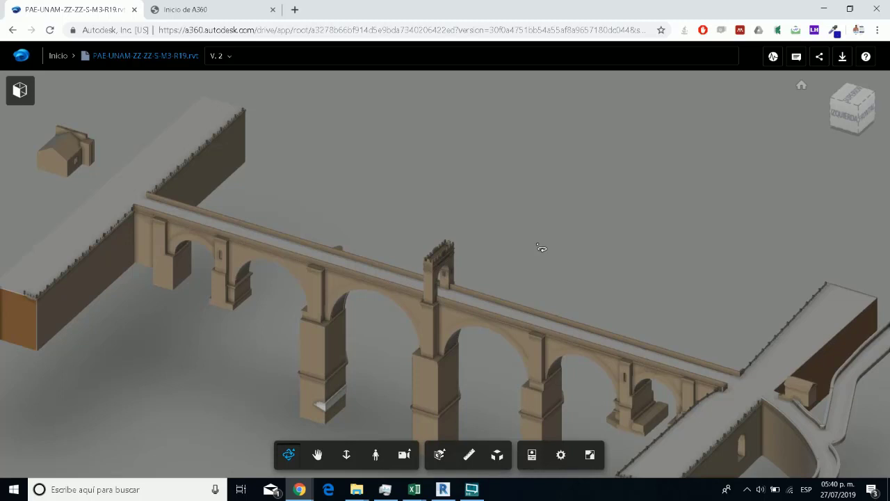
scroll(463, 304, up, 3)
scroll(453, 316, down, 4)
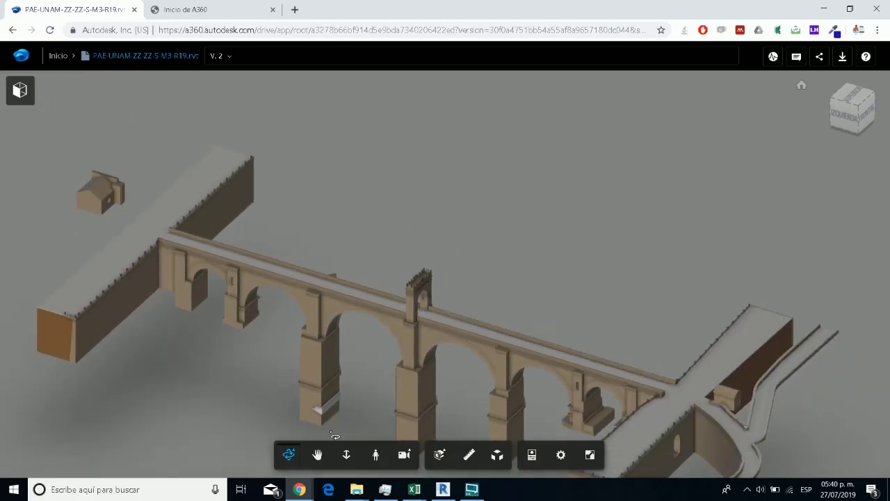
drag(372, 219, 406, 251)
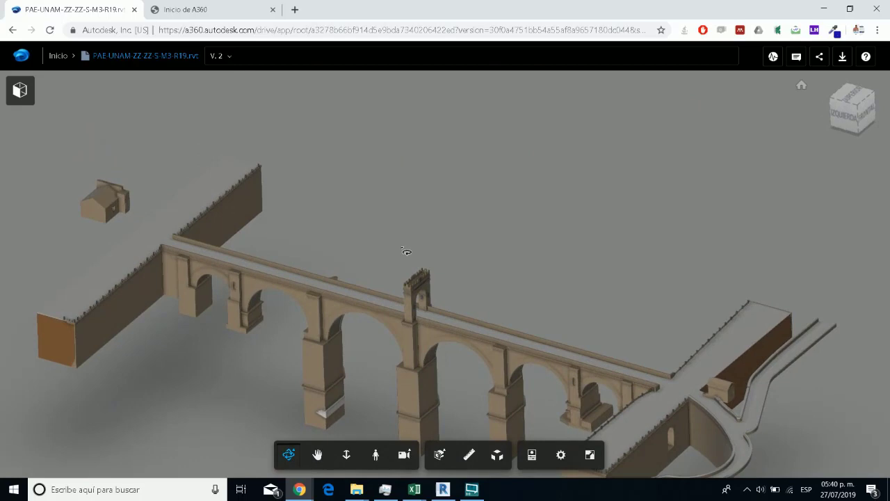
Inspect the bridge arches and central tower using the Pan and Zoom navigation tools
click(318, 454)
drag(464, 357, 406, 392)
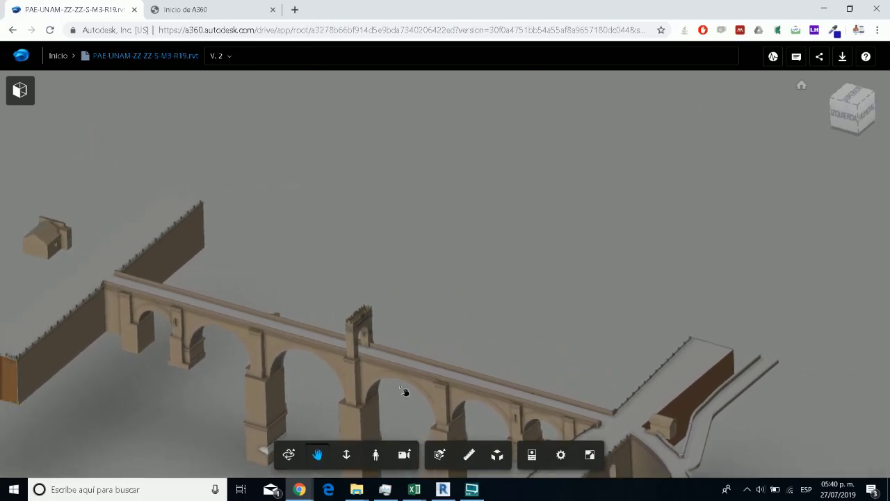
scroll(406, 391, down, 4)
scroll(446, 357, up, 8)
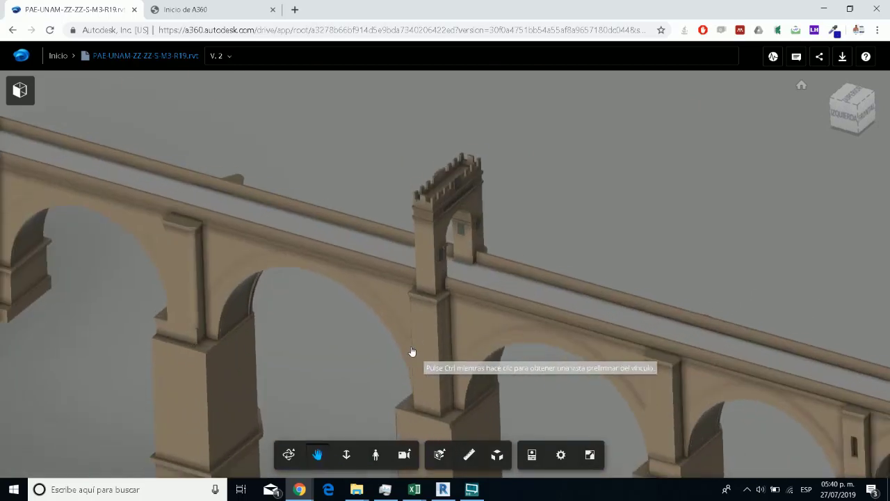
click(346, 455)
drag(373, 338, 426, 293)
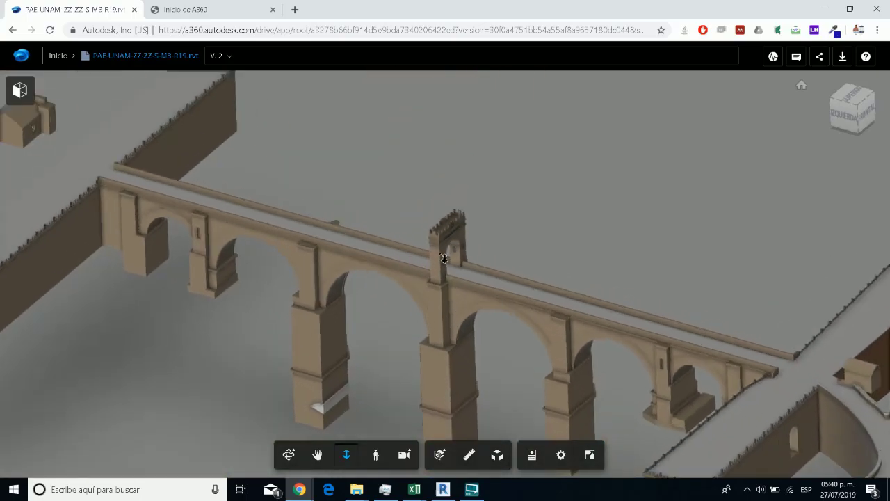
scroll(444, 258, up, 3)
scroll(508, 383, up, 3)
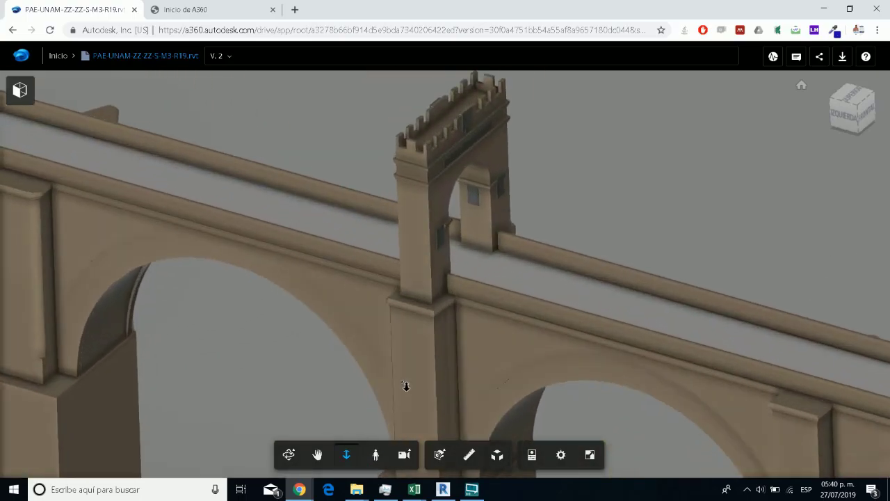
scroll(406, 386, down, 5)
Orbit the model to look along the bridge from its frontal end and examine the roadway at the gate tower
click(288, 454)
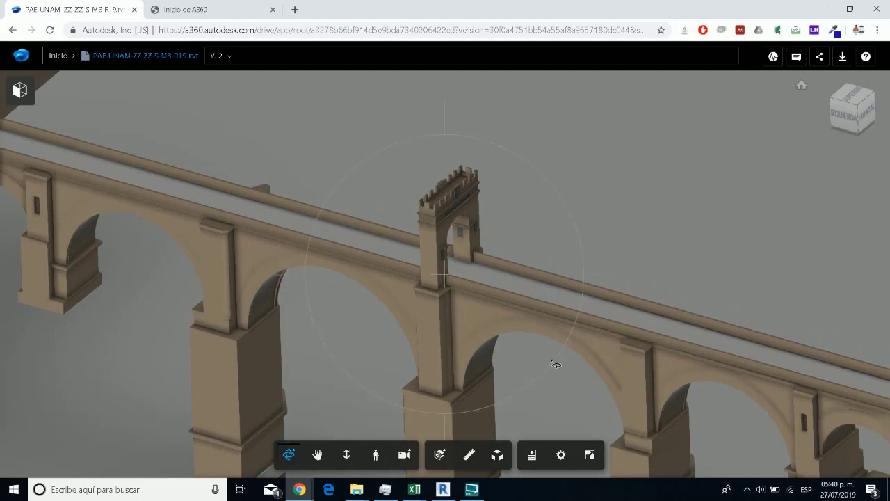
drag(556, 365, 376, 358)
scroll(434, 360, down, 3)
scroll(417, 310, up, 6)
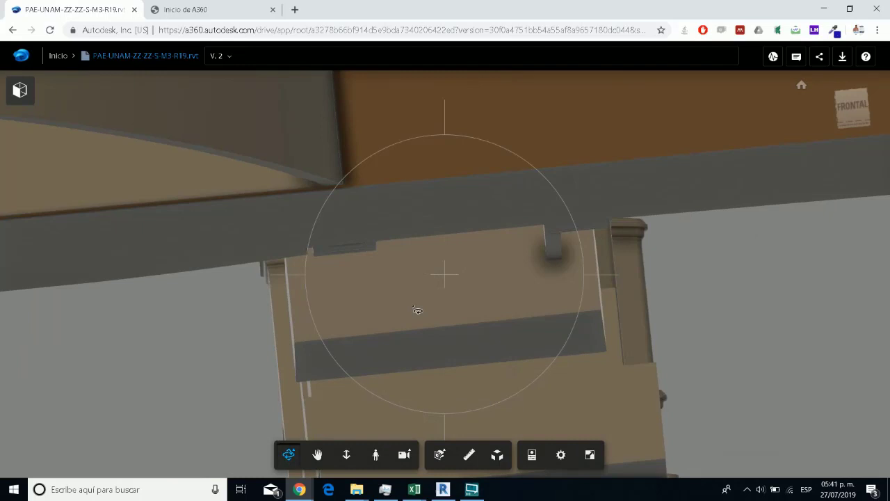
drag(417, 310, 431, 351)
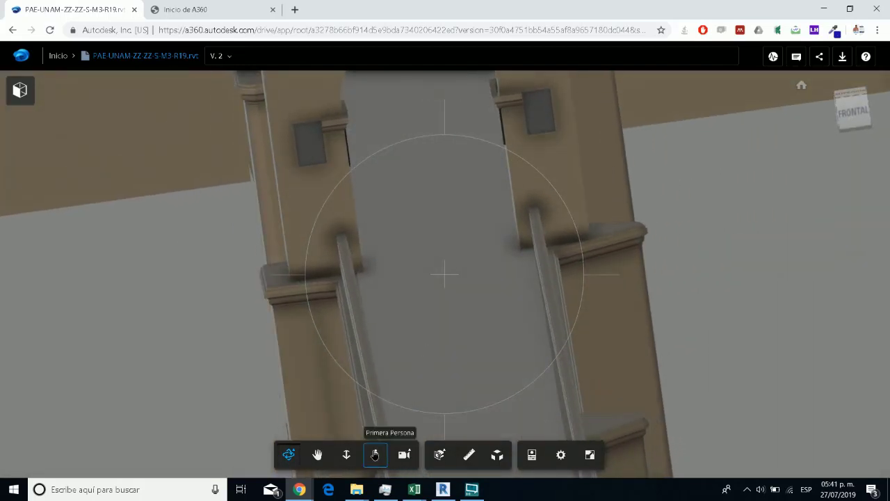
Walk along the bridge deck through the gate tower in first-person mode (Primera Persona)
click(375, 455)
click(377, 425)
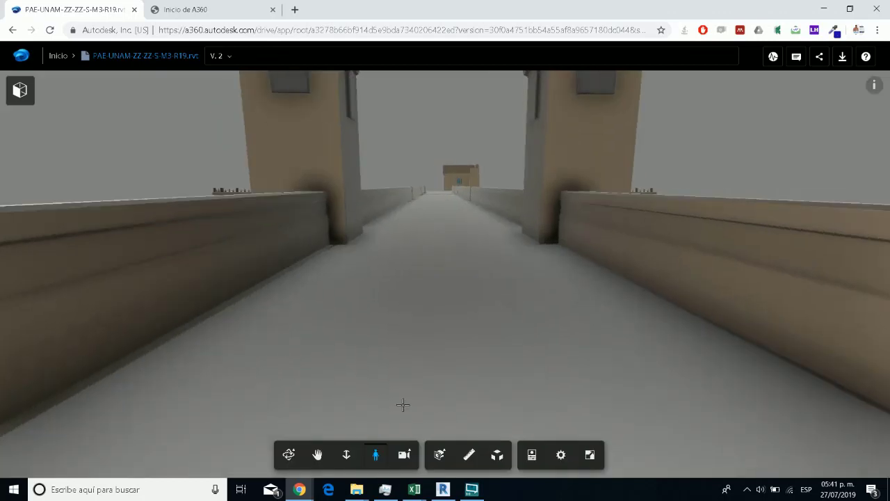
drag(469, 294, 417, 158)
key(w)
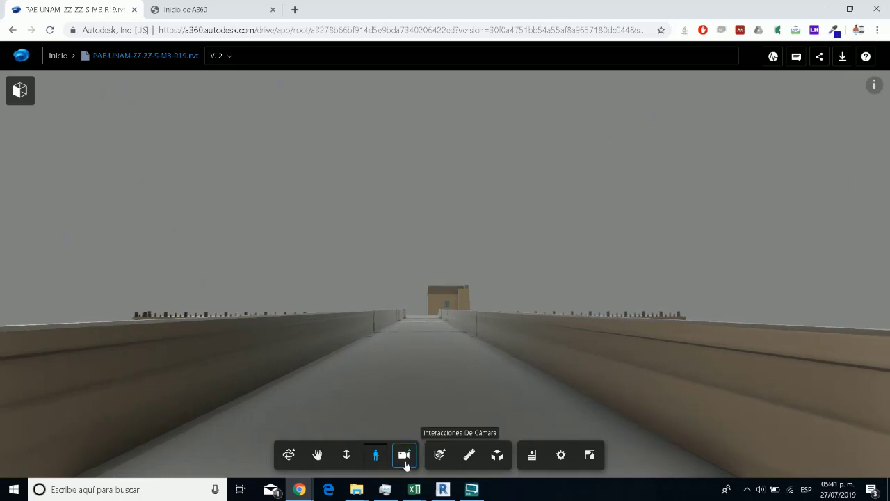
Bring the whole model back into view with the camera interactions and orbit it to see the bridge from above
click(405, 456)
mouse_move(404, 460)
click(404, 369)
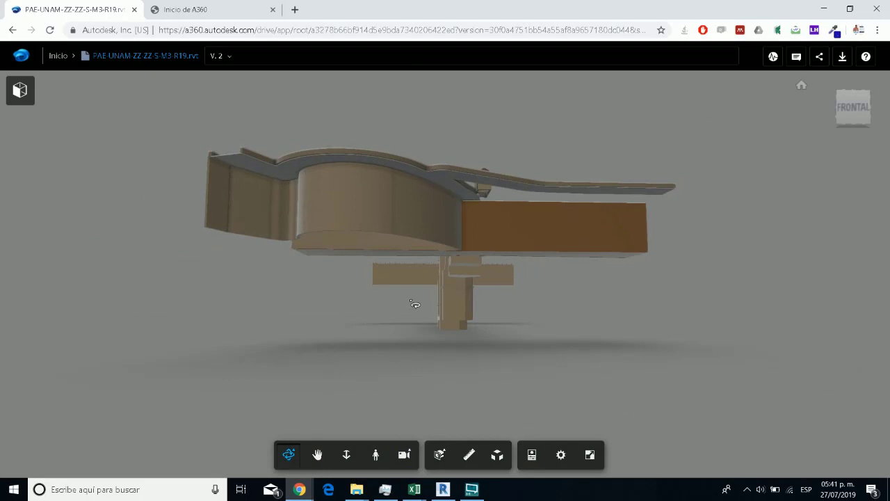
drag(415, 304, 473, 207)
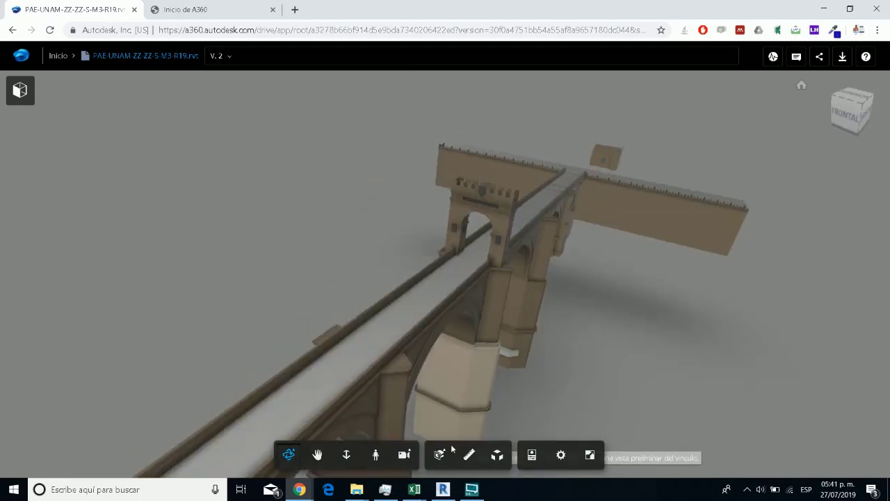
Add a section plane to the model and reposition it to cut the bridge lengthwise through its arches
mouse_move(440, 454)
click(434, 334)
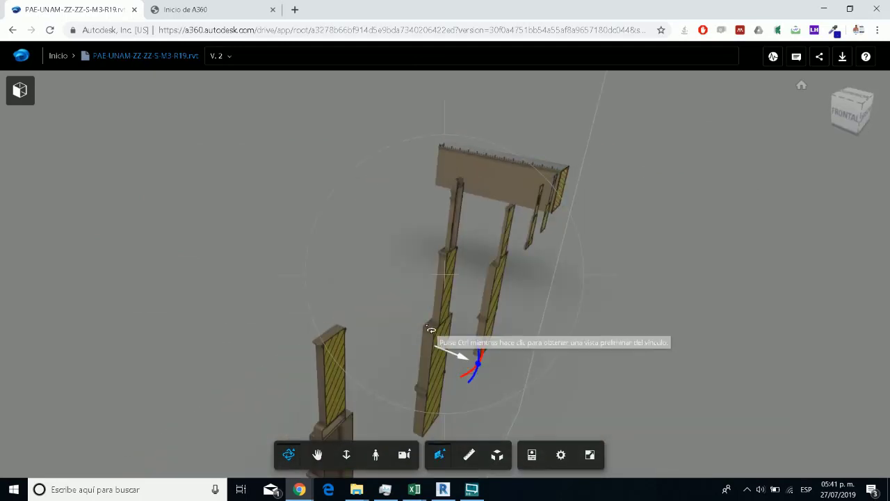
drag(441, 353, 510, 367)
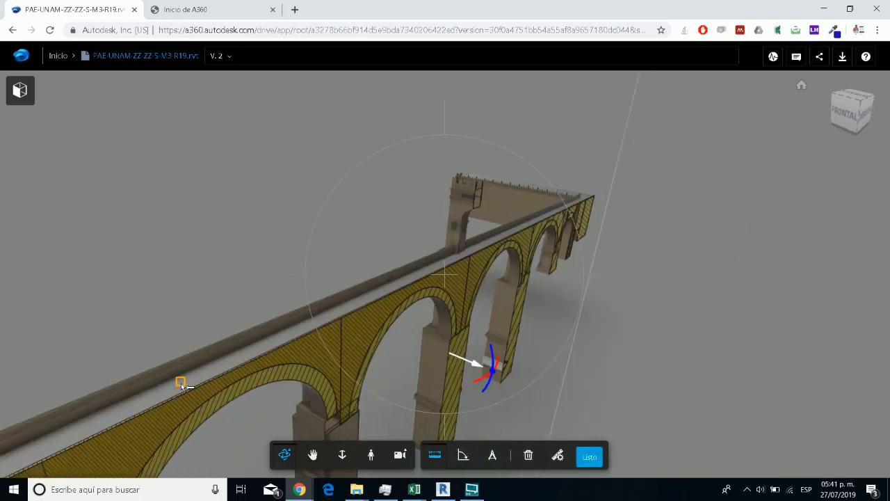
Measure a distance between two points along the deck edge above the nearest sectioned arch, with the unit type set to Metros
click(181, 383)
click(241, 352)
click(558, 454)
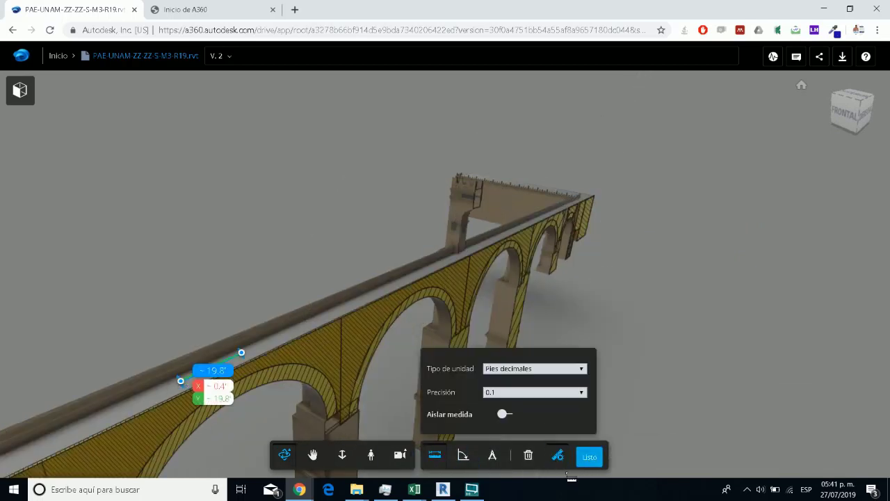
click(527, 369)
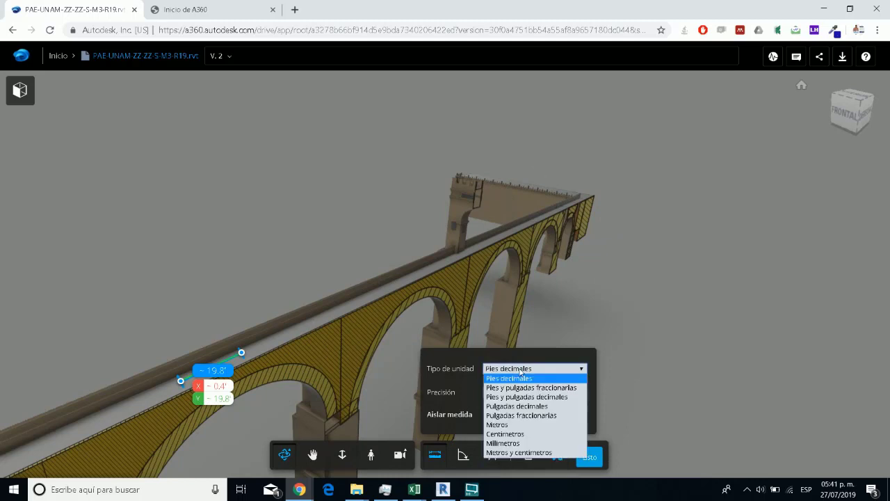
click(514, 425)
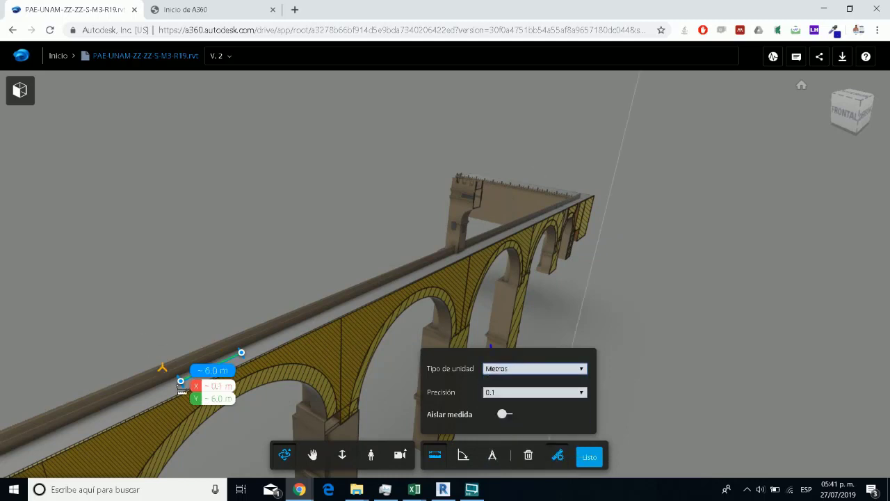
Set the measurement unit type to Pies y pulgadas fraccionarias and finish measuring
click(498, 372)
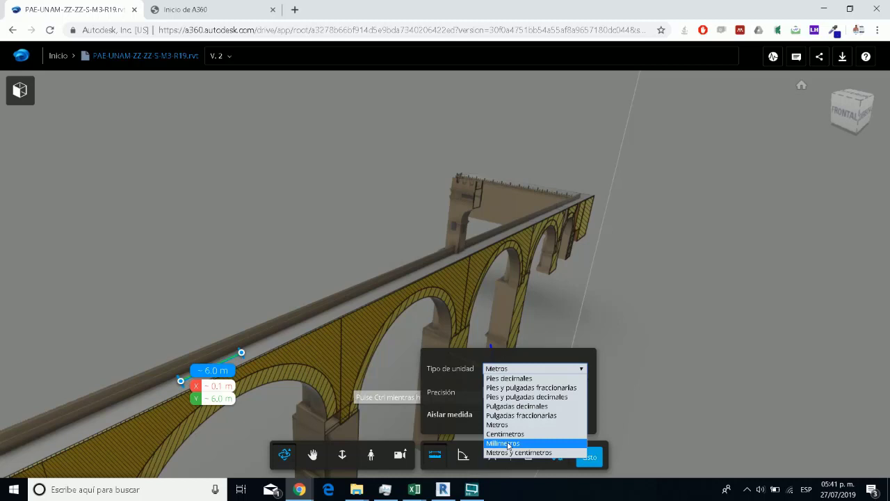
click(522, 387)
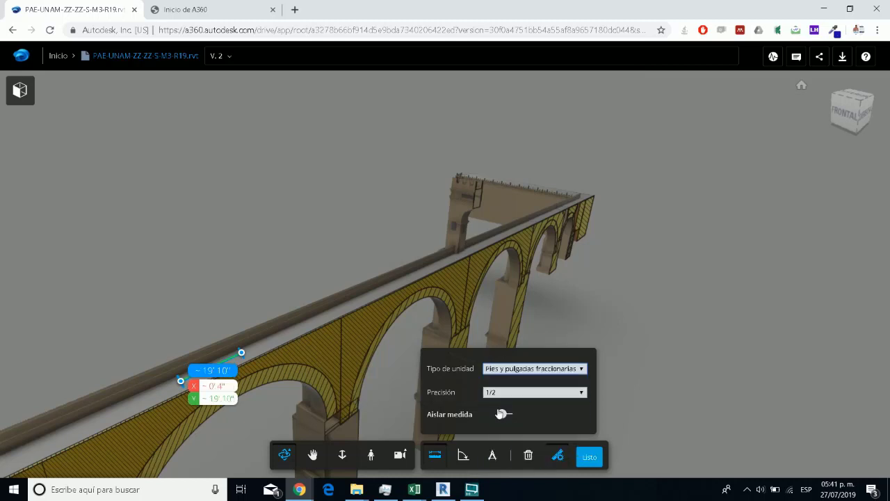
click(590, 457)
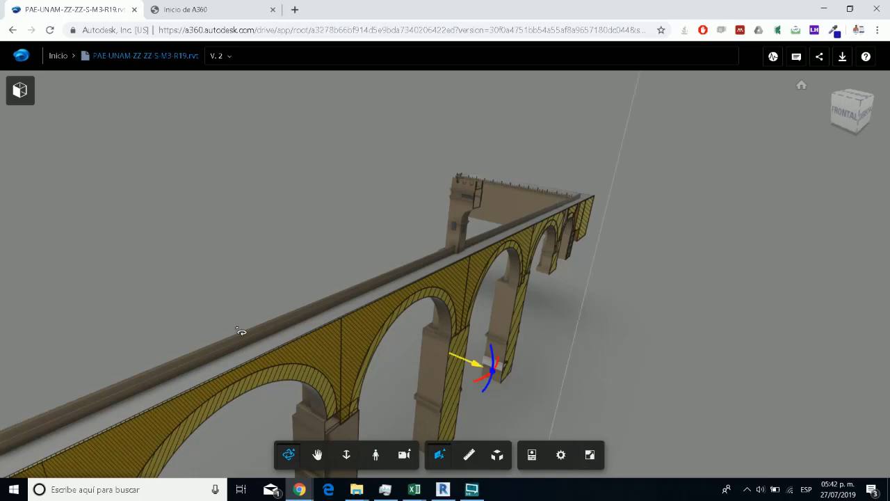
Activate Descomponer Modelo on the unsectioned bridge and orbit to look along the roadway toward the gate tower from the frontal side
click(496, 459)
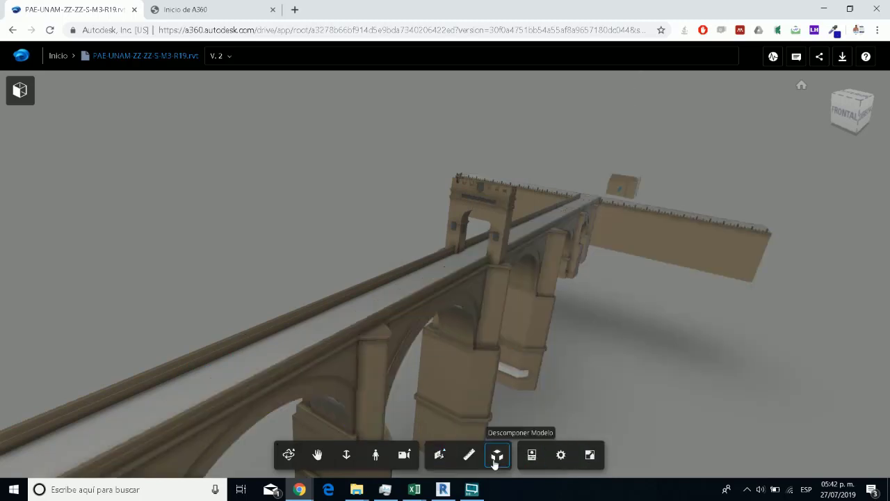
mouse_move(461, 425)
mouse_down()
mouse_move(472, 425)
mouse_move(460, 425)
mouse_up()
drag(487, 320, 200, 276)
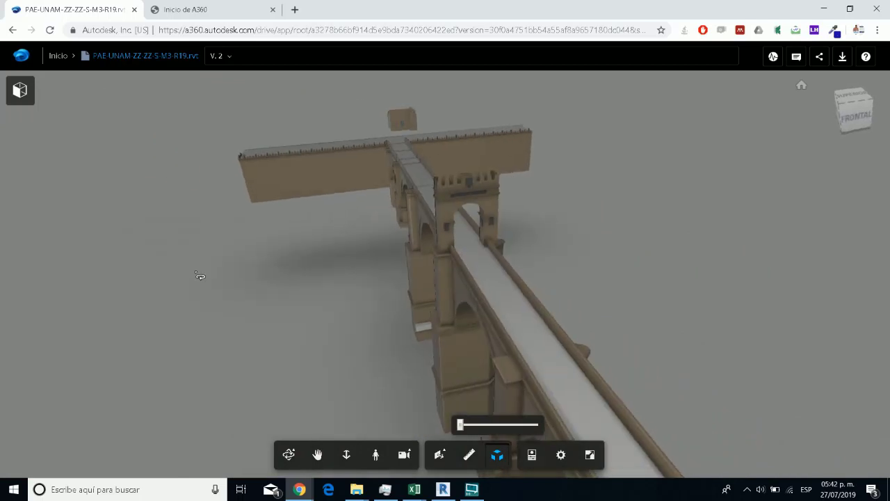
drag(504, 301, 489, 279)
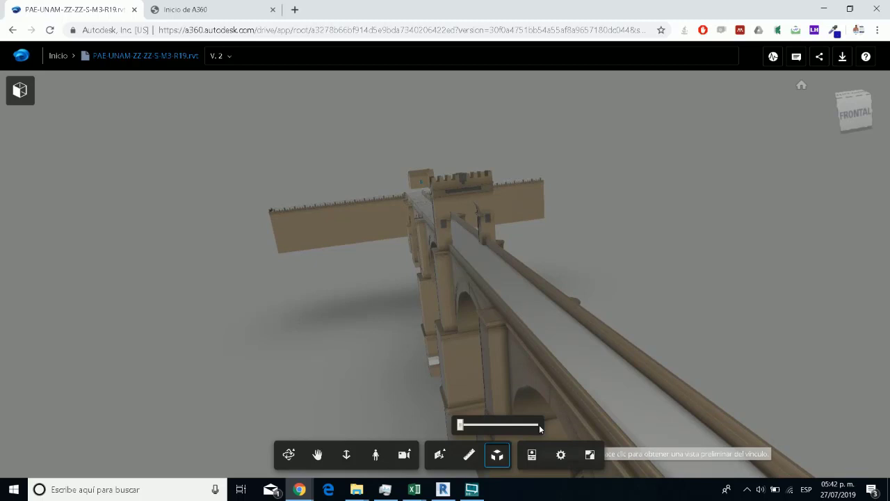
Open the model's properties and read through its descriptive data down to the Dimensions and Identity Data groups
click(536, 461)
scroll(814, 292, down, 5)
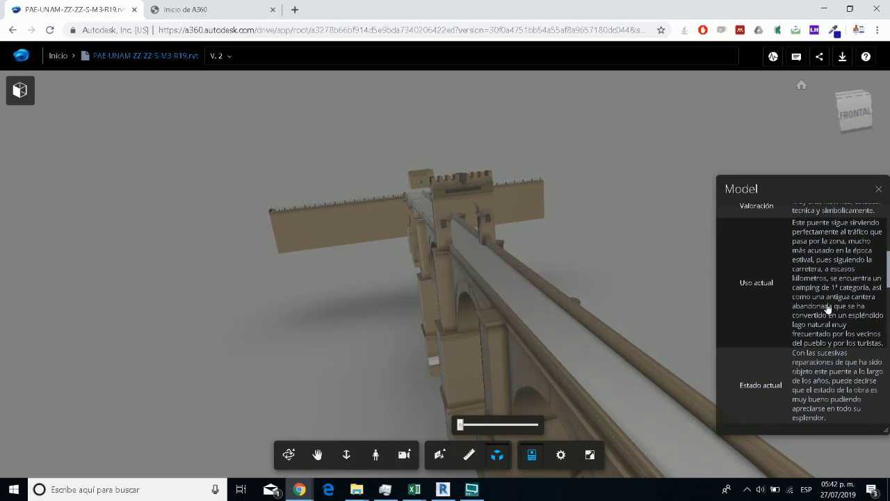
scroll(828, 309, down, 10)
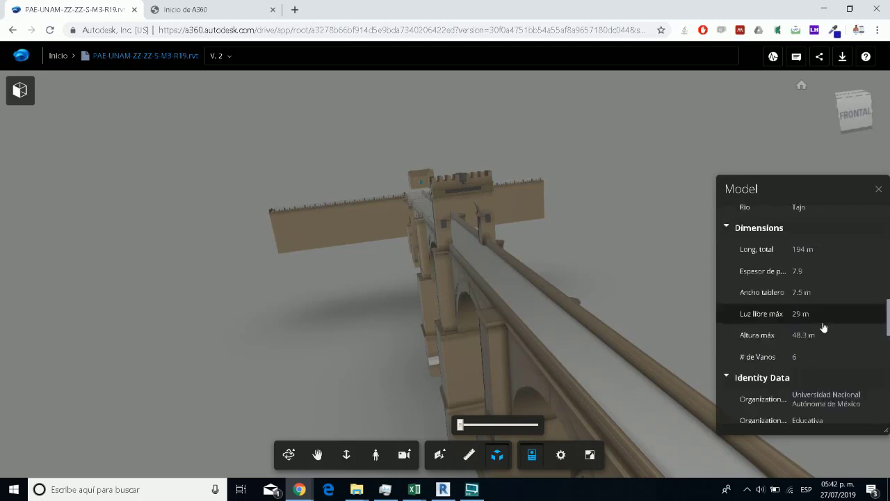
Select the bridge railing beside the roadway, review its properties from dimensions to handrails, and close the property list
click(542, 363)
scroll(755, 348, down, 3)
scroll(758, 346, up, 5)
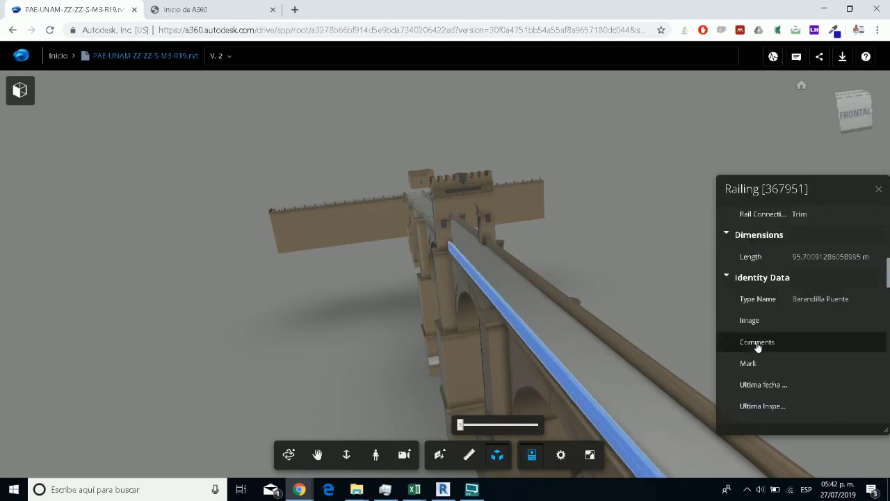
scroll(761, 260, up, 2)
scroll(761, 294, down, 10)
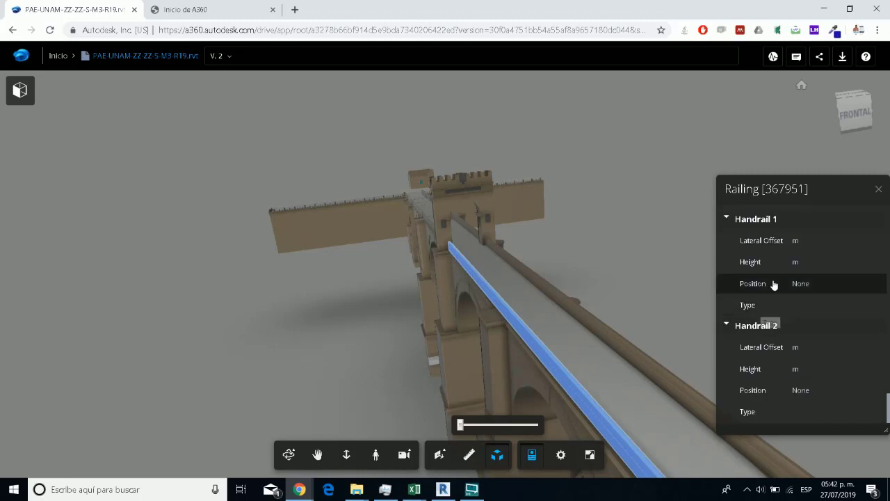
click(880, 190)
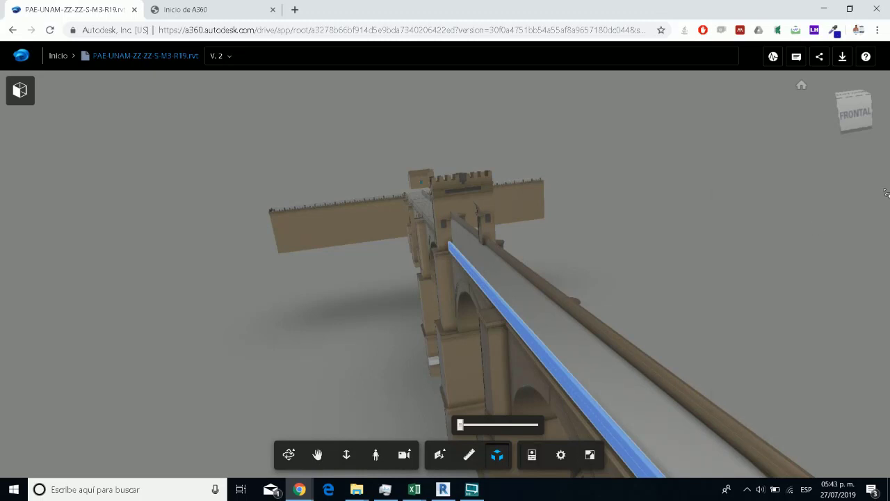
Check the Rendimiento options in the viewer's Configuración, and return to the Drive root to browse its folders and files
click(562, 456)
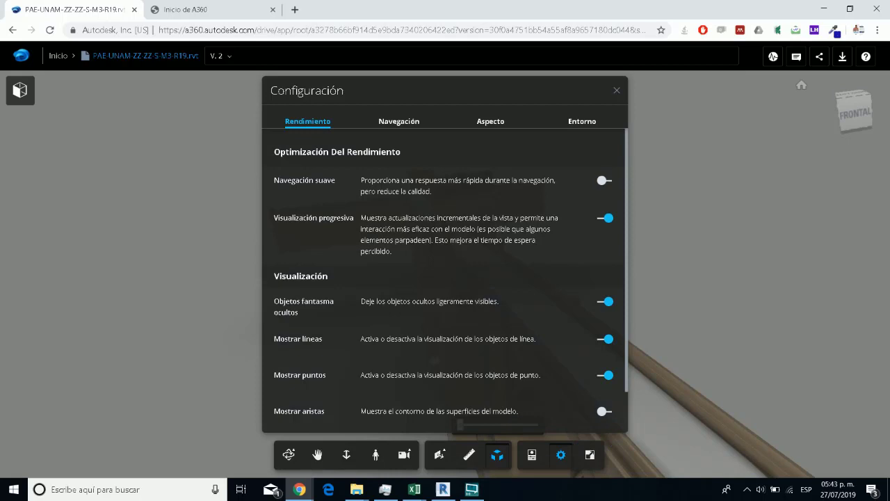
click(57, 57)
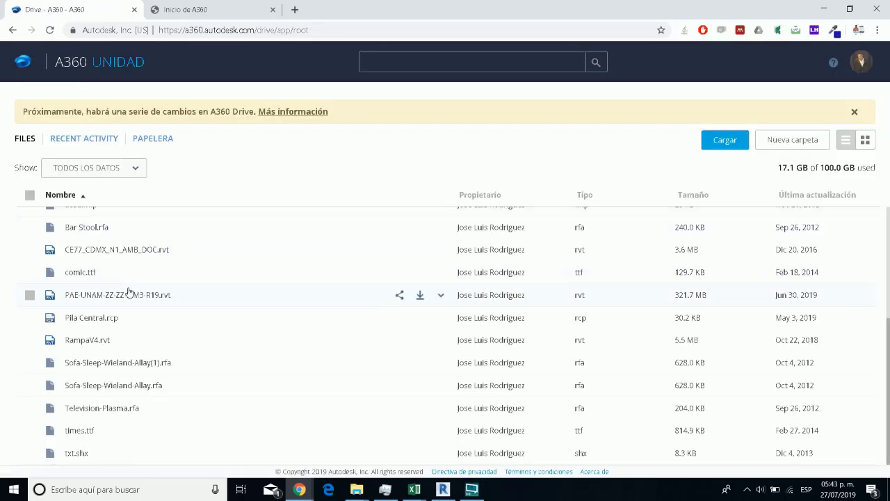
scroll(94, 337, up, 3)
scroll(90, 341, down, 2)
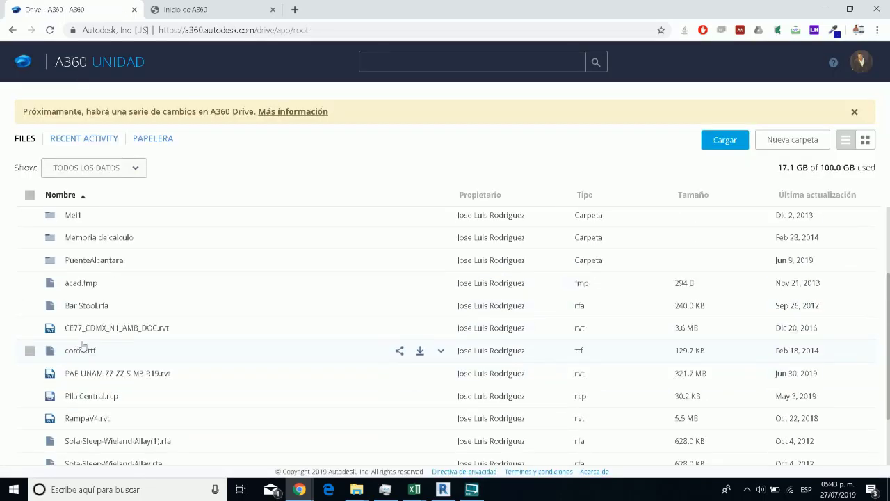
scroll(82, 346, up, 2)
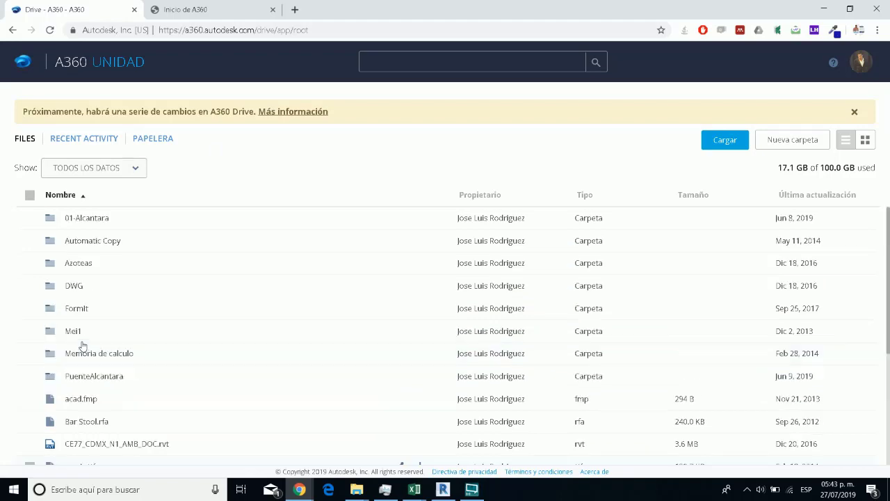
Open the drawing DIBUJO11.dwg from the DWG folder and reposition its sheet in the viewer
click(74, 286)
click(165, 285)
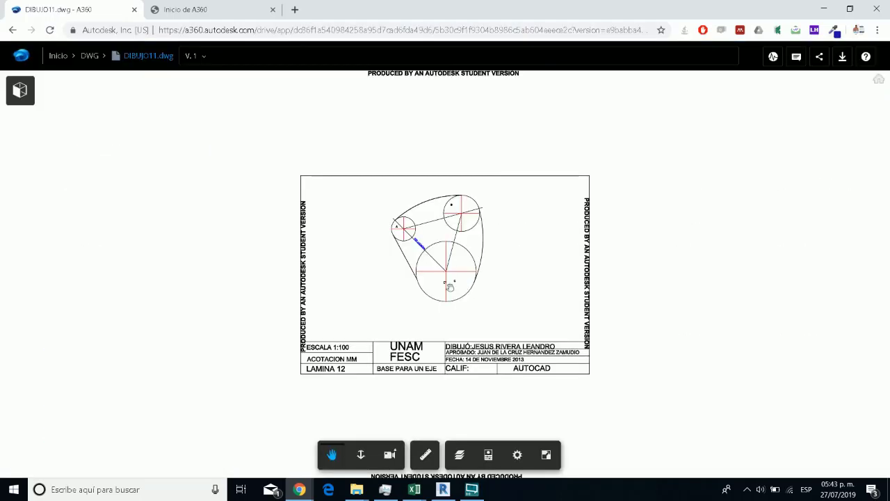
scroll(418, 278, up, 2)
scroll(414, 278, down, 2)
mouse_move(413, 278)
mouse_down()
mouse_move(417, 272)
mouse_move(313, 300)
mouse_move(334, 321)
mouse_up()
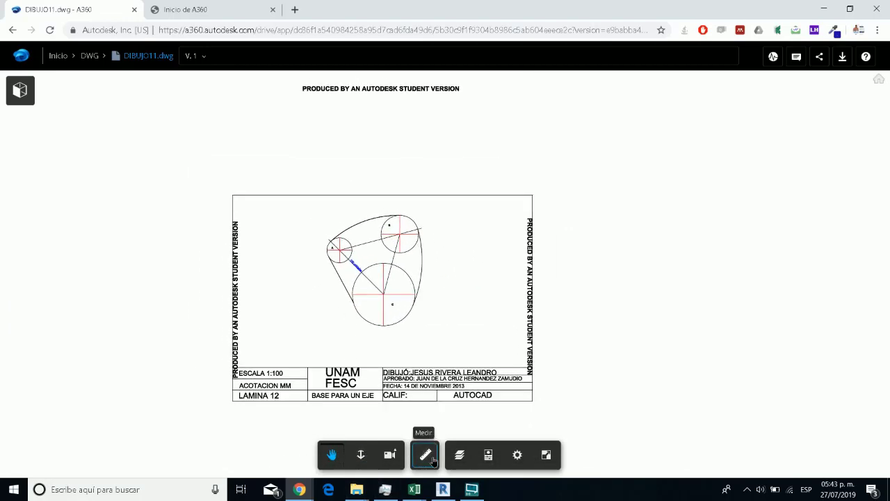
Measure the area of a triangle picked inside the largest circle of the drawing, and finish measuring
click(426, 455)
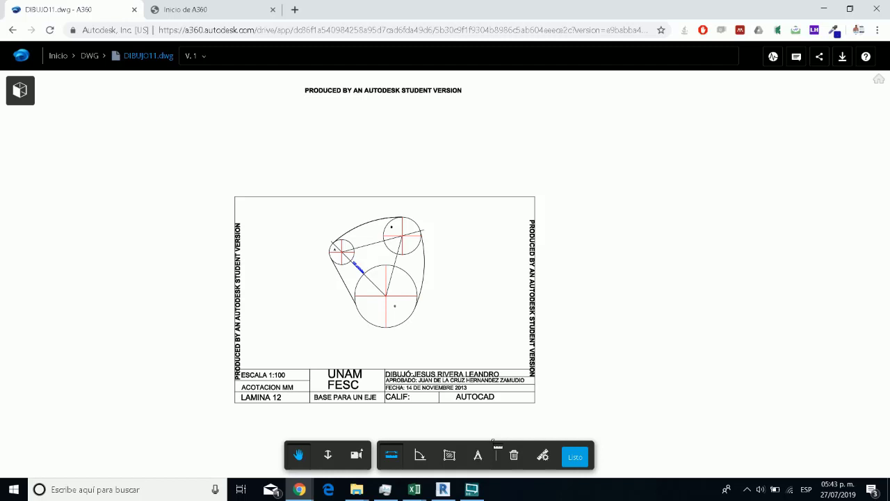
click(450, 456)
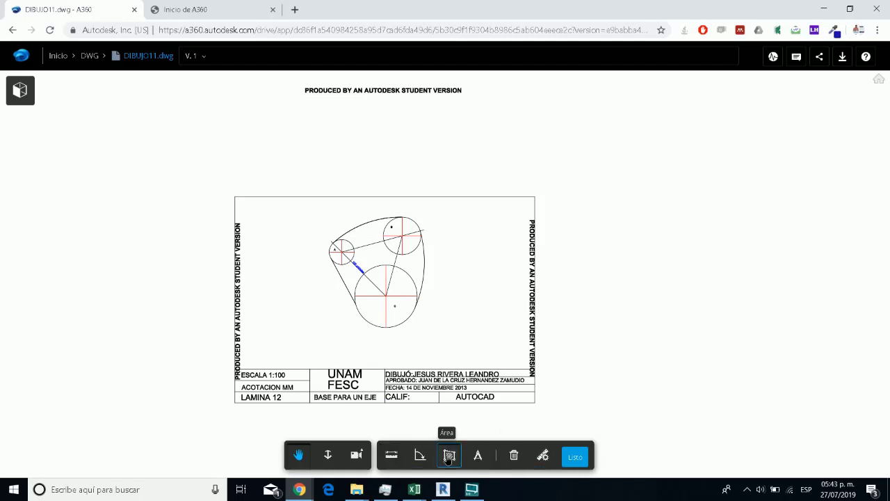
click(354, 294)
click(382, 266)
click(386, 298)
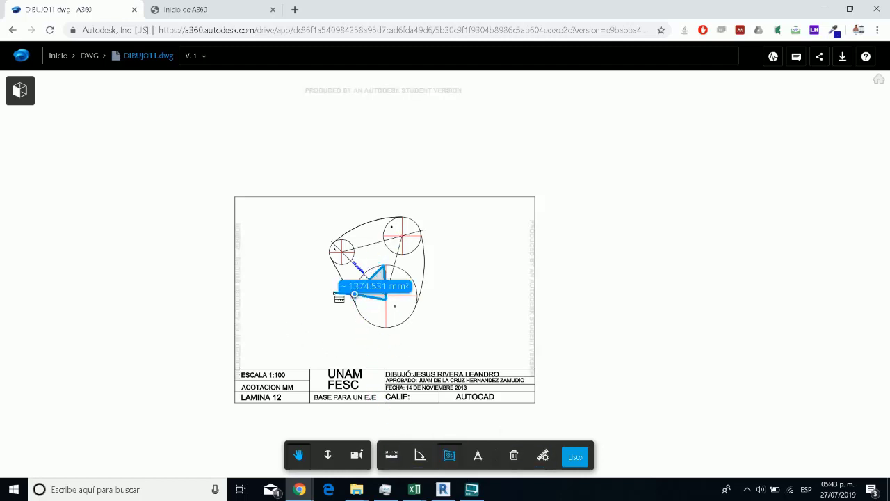
click(575, 457)
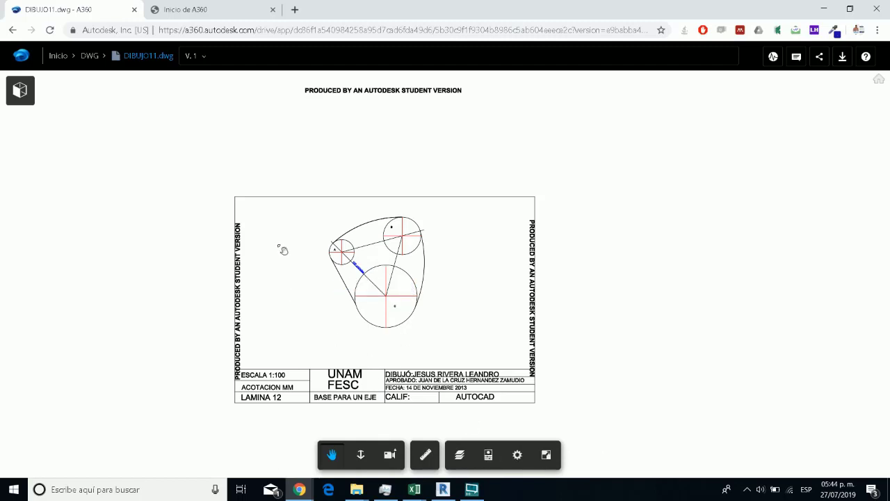
Go back to the Drive root, open the notice about upcoming A360 Drive changes, and follow its Autodesk Drive link in a new tab
key(alt+Left)
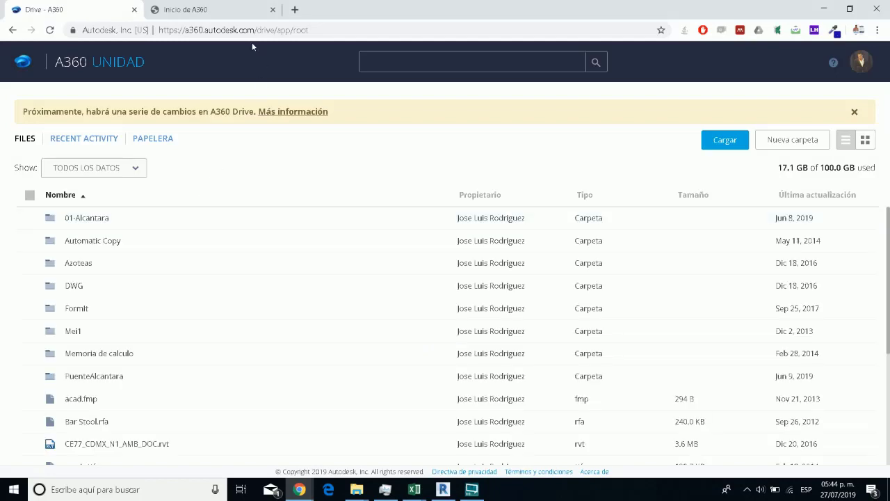
click(273, 112)
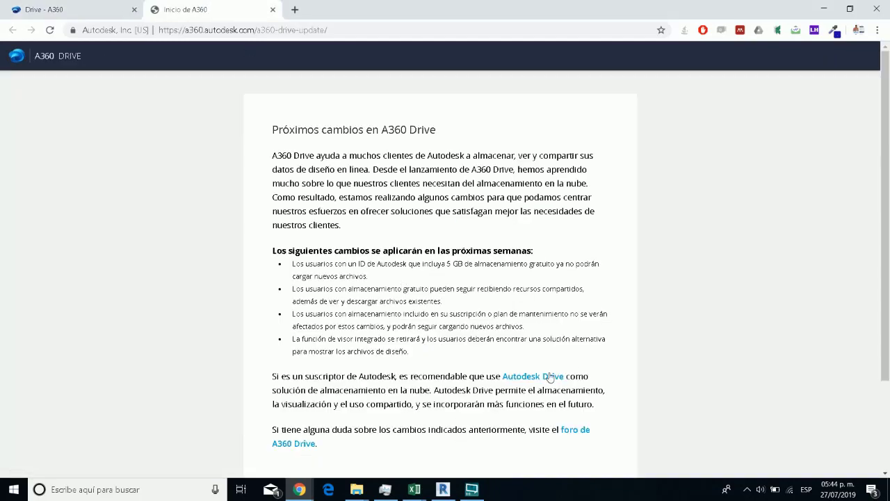
right_click(530, 377)
click(540, 265)
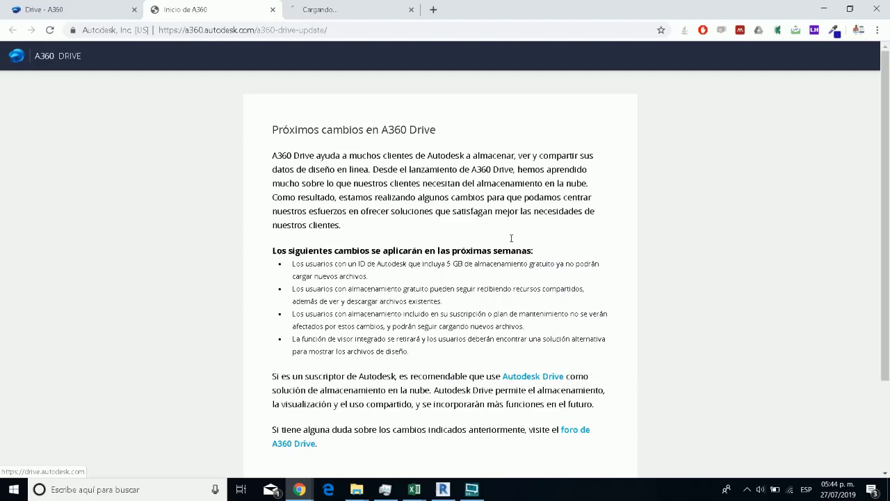
click(324, 9)
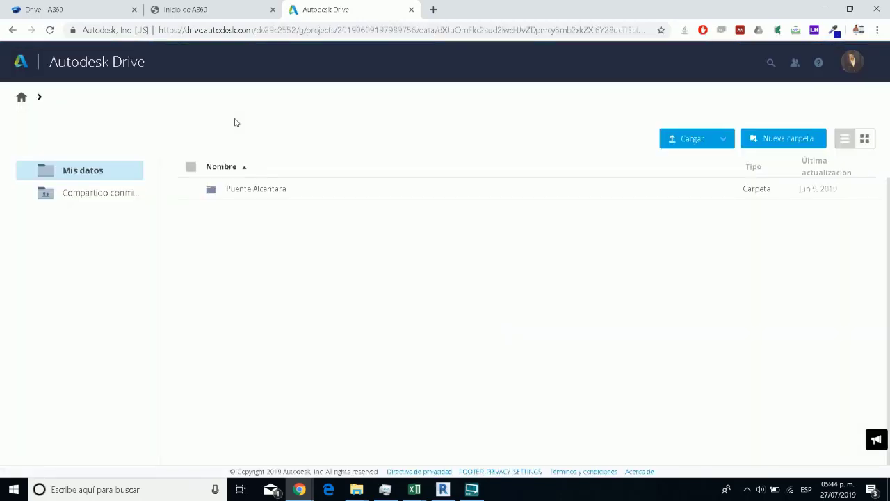
Compare the A360 Drive file list with the Autodesk Drive data, and sign out of the Autodesk Drive account
click(65, 9)
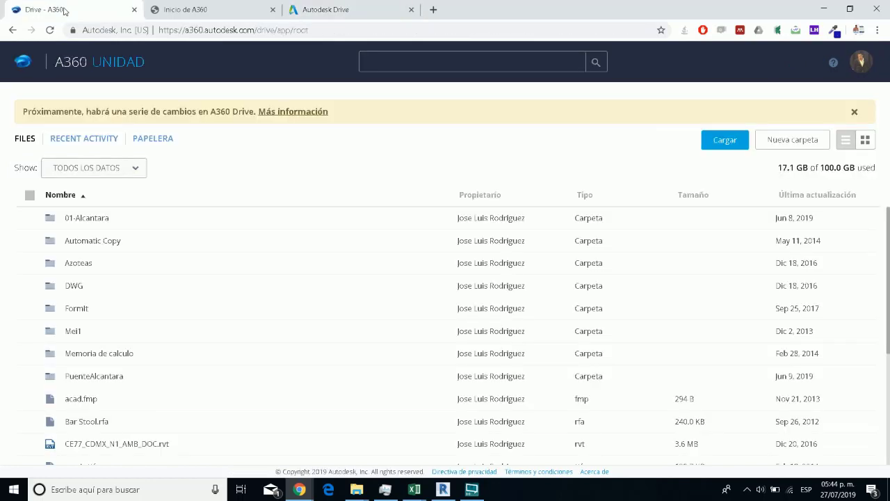
click(337, 8)
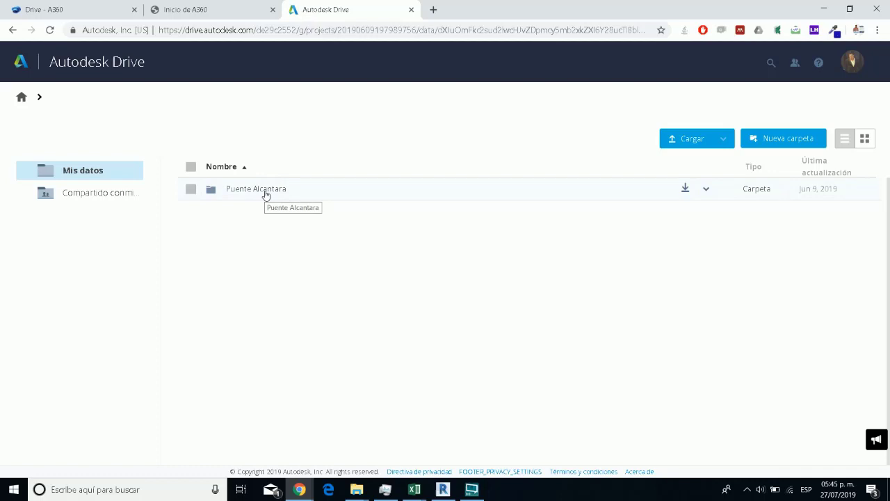
click(857, 66)
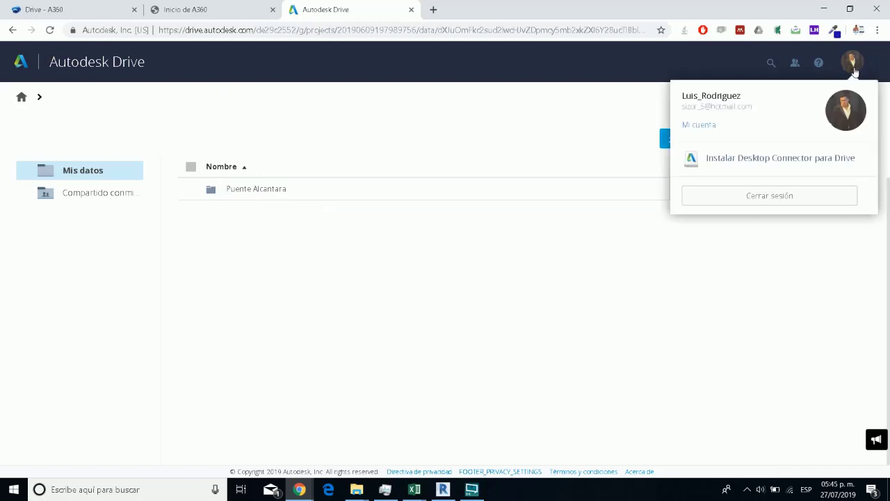
click(710, 202)
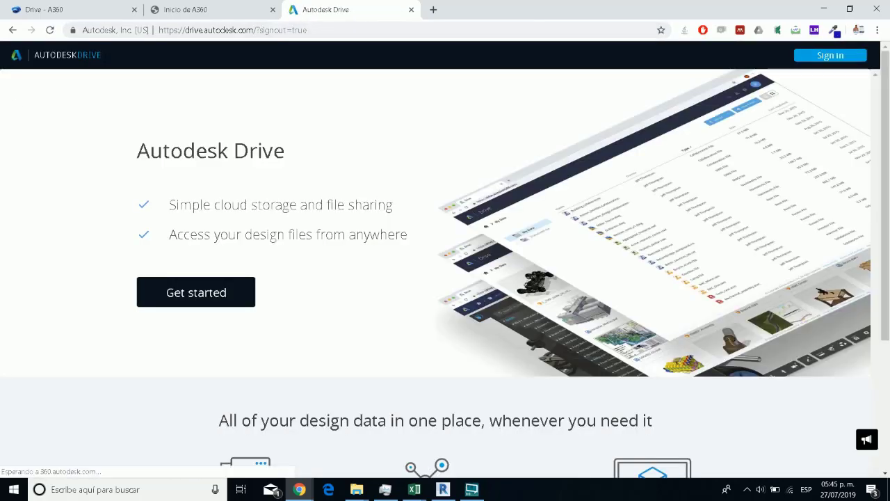